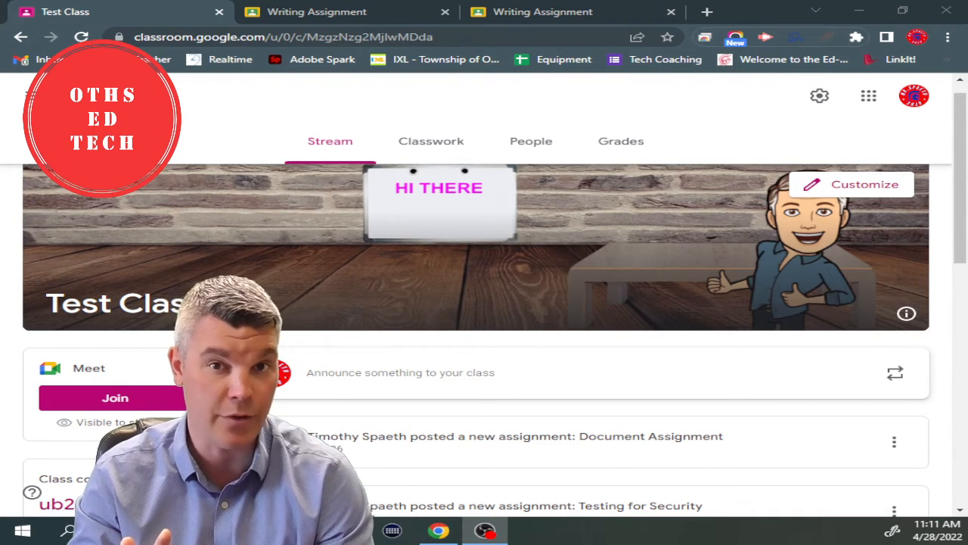
Step: Open the draft assignment zxc for editing from the class's classwork, review its options for adding a rubric, and close it
{"action": "left_click", "coordinate": [420, 160]}
{"action": "left_click_drag", "start_coordinate": [961, 277], "coordinate": [943, 156]}
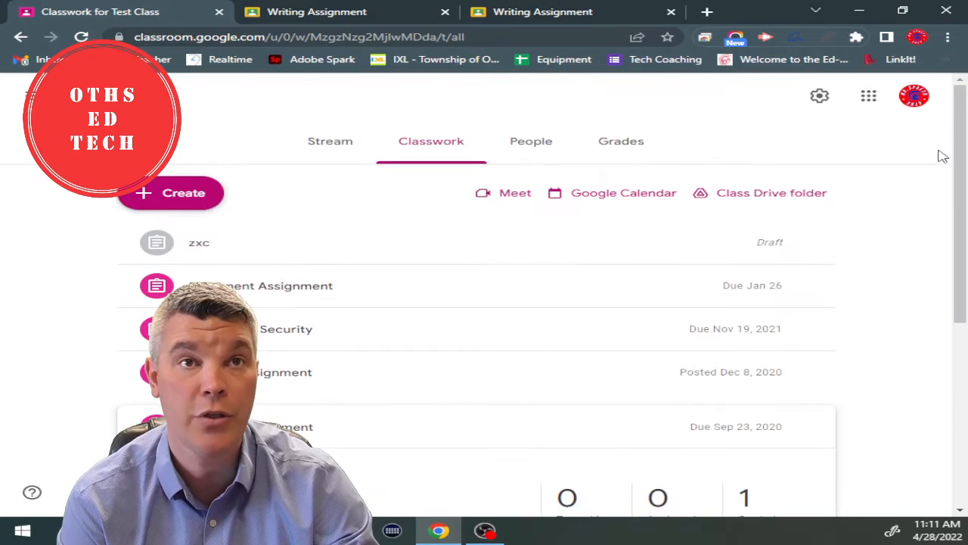
{"action": "left_click", "coordinate": [246, 236]}
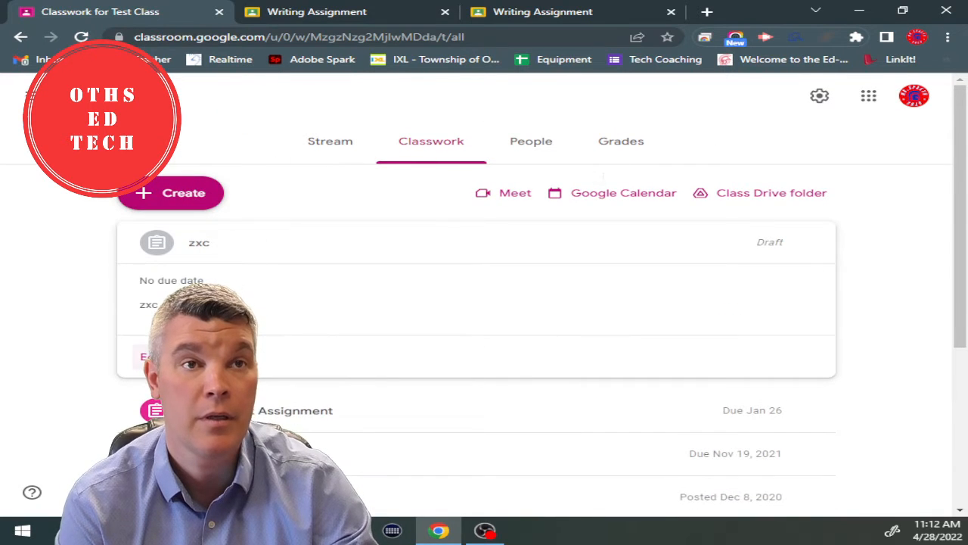
{"action": "left_click", "coordinate": [149, 356]}
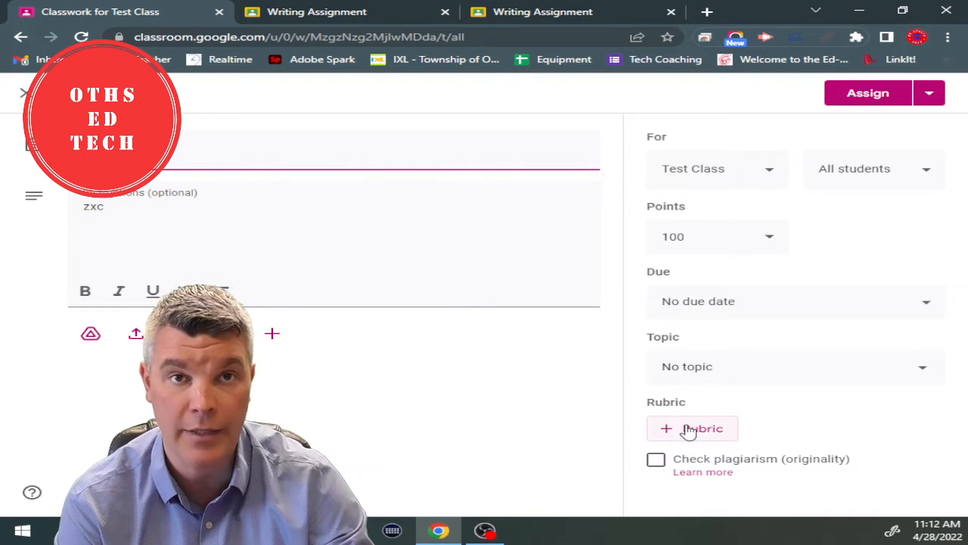
{"action": "left_click", "coordinate": [688, 430]}
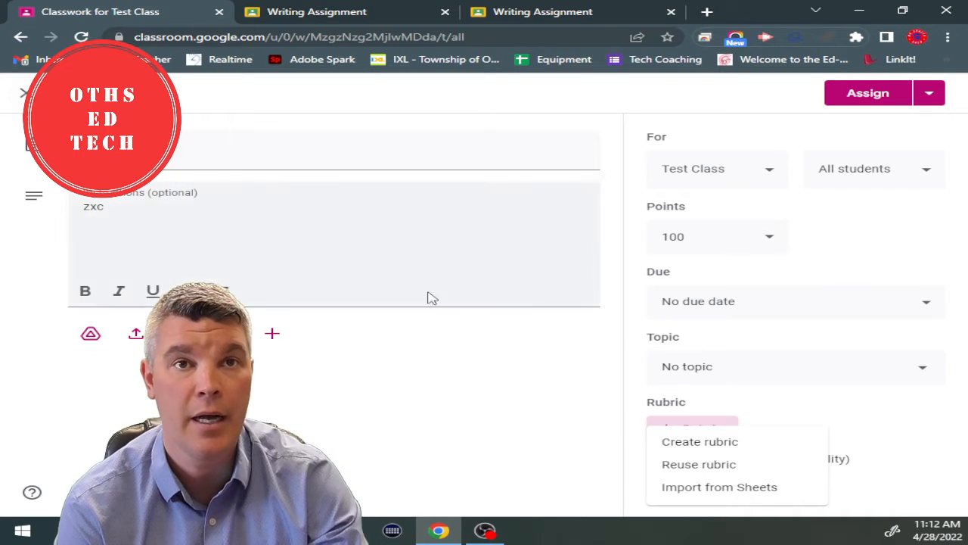
{"action": "left_click", "coordinate": [595, 417]}
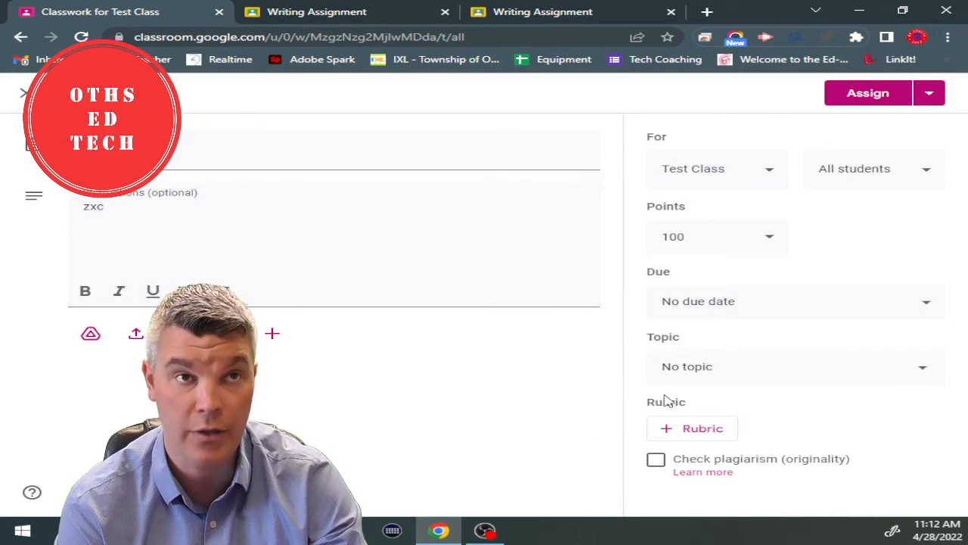
{"action": "left_click", "coordinate": [24, 93]}
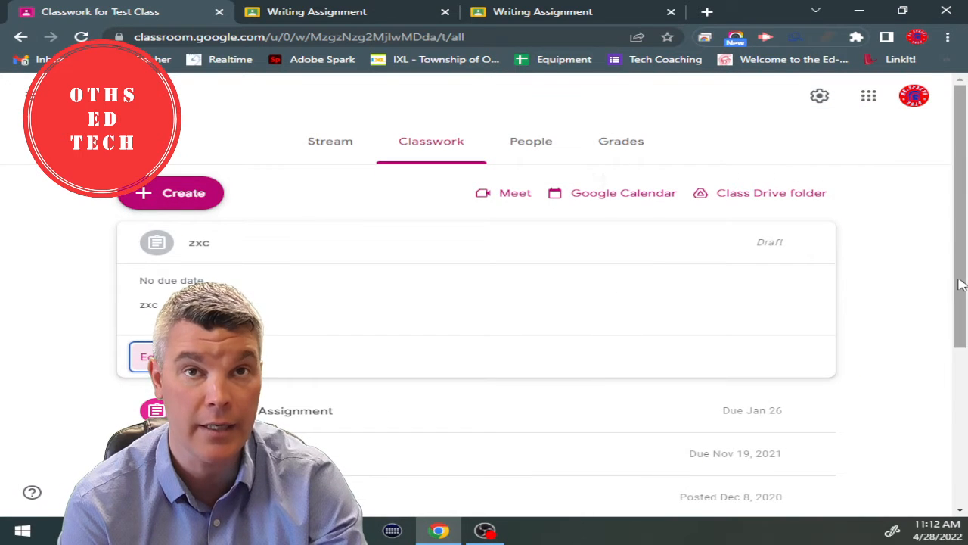
Step: Open the graded student's document from the Writing Assignment's student work in the grading view
{"action": "left_click_drag", "start_coordinate": [960, 281], "coordinate": [966, 406]}
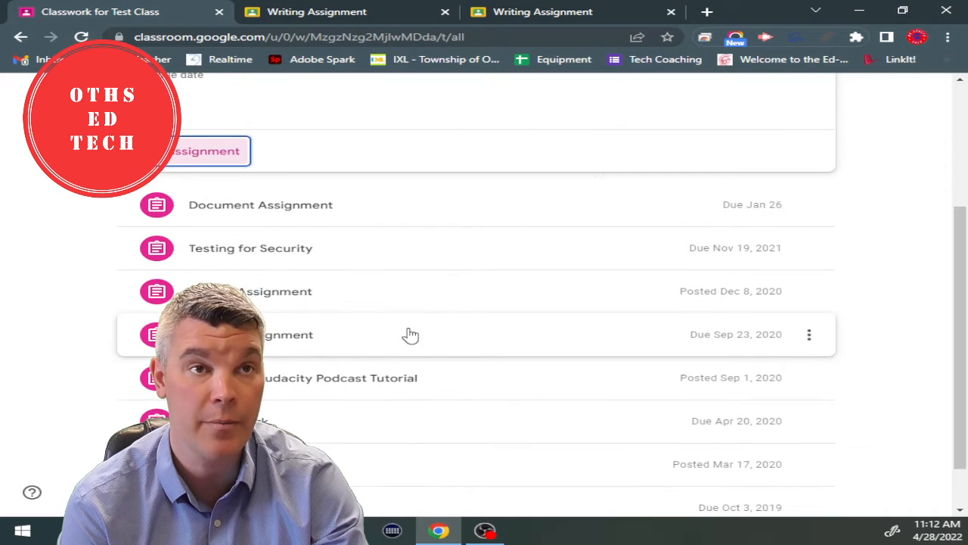
{"action": "left_click", "coordinate": [364, 330]}
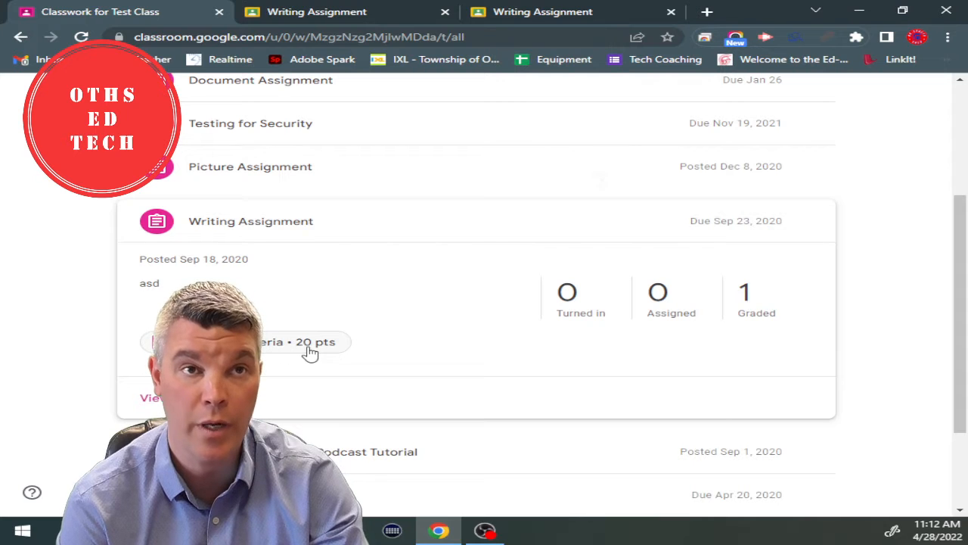
{"action": "left_click", "coordinate": [759, 306]}
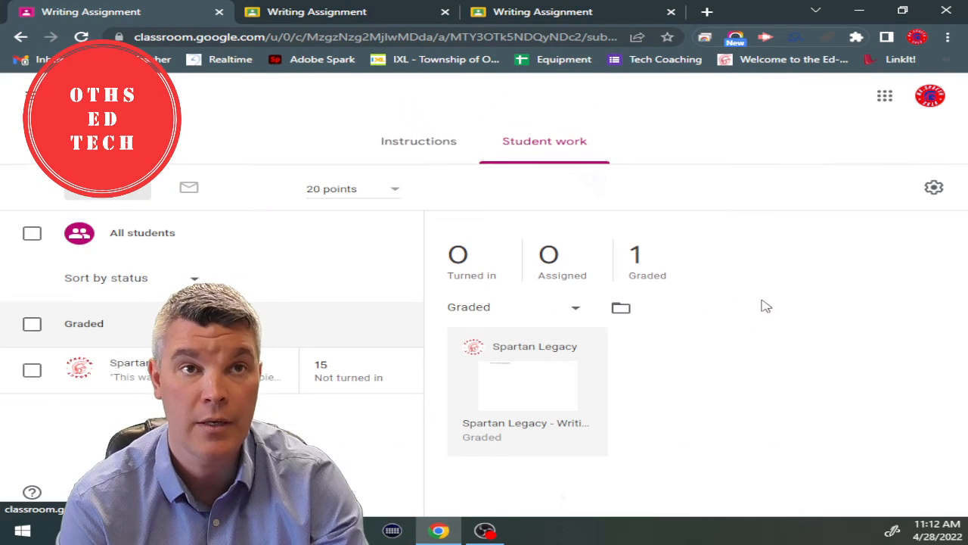
{"action": "left_click", "coordinate": [534, 396]}
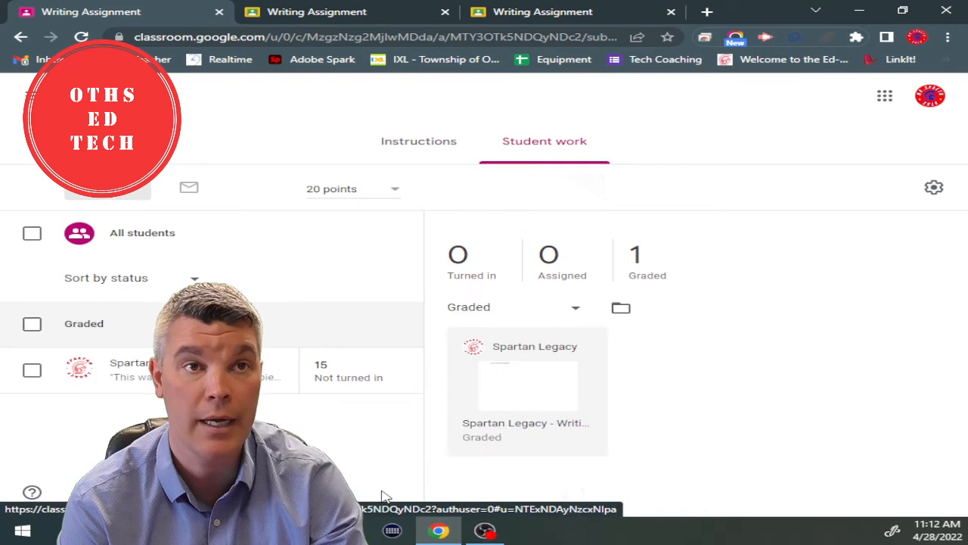
{"action": "left_click", "coordinate": [512, 392]}
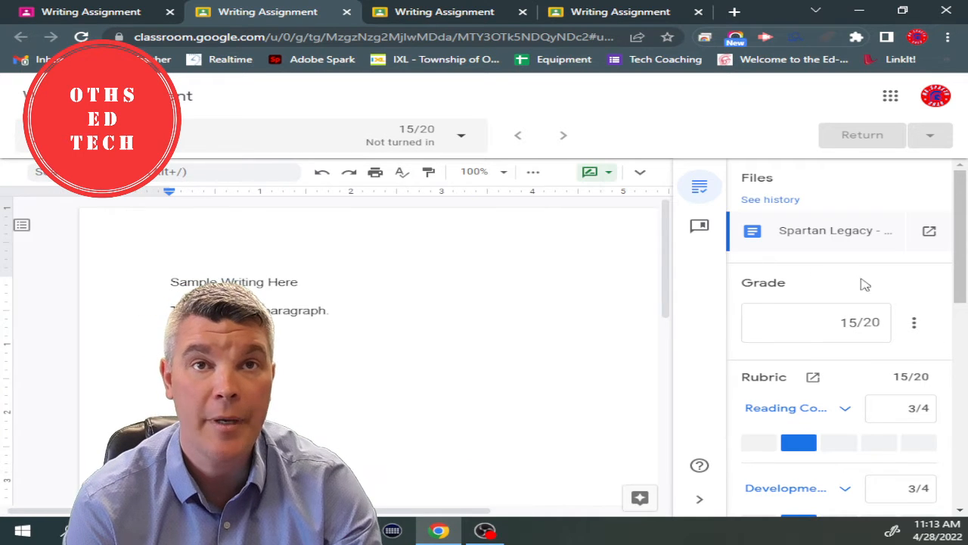
Step: Try a score of 2 points for the rubric's reading criterion and restore it to 3 points
{"action": "scroll", "coordinate": [961, 276], "scroll_direction": "down", "scroll_amount": 1}
{"action": "scroll", "coordinate": [961, 276], "scroll_direction": "down", "scroll_amount": 1}
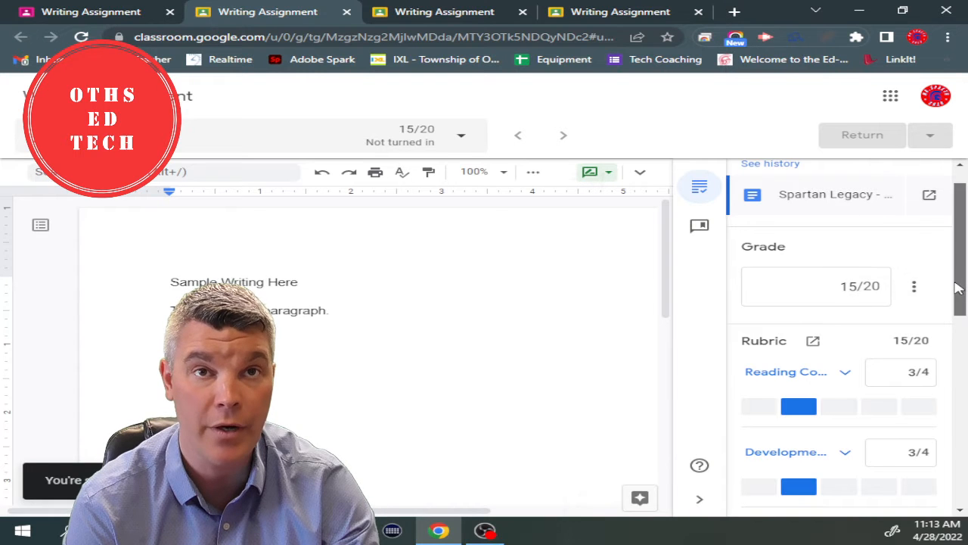
{"action": "left_click_drag", "start_coordinate": [960, 280], "coordinate": [853, 318]}
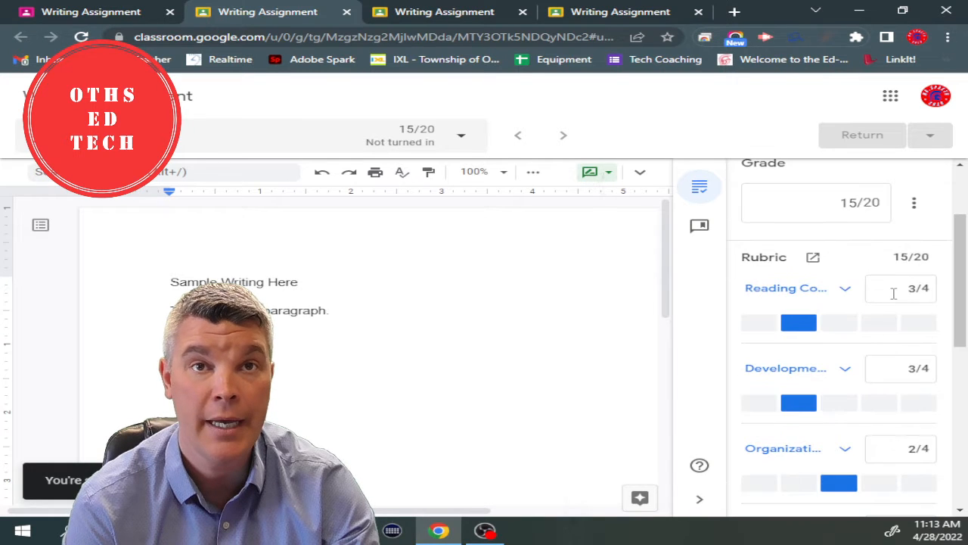
{"action": "left_click", "coordinate": [850, 330]}
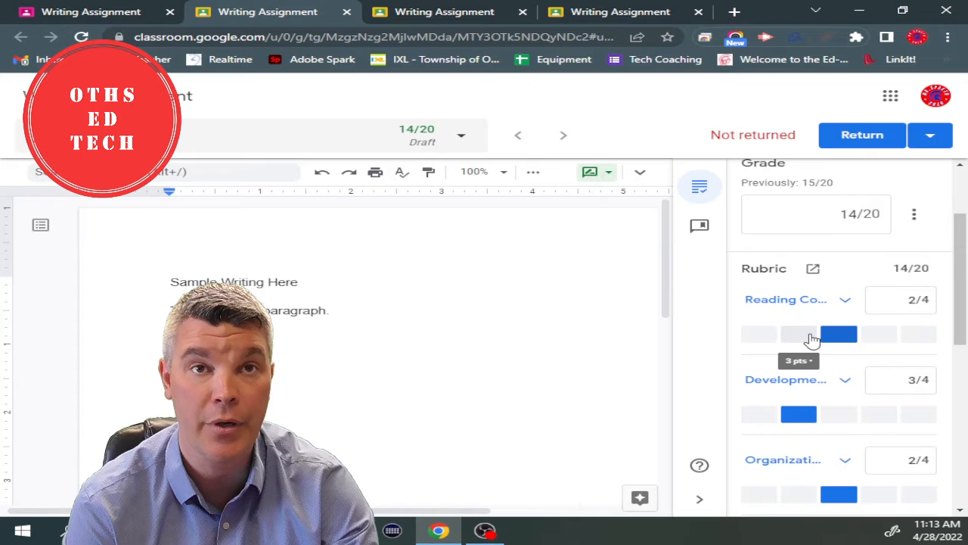
{"action": "left_click", "coordinate": [811, 333]}
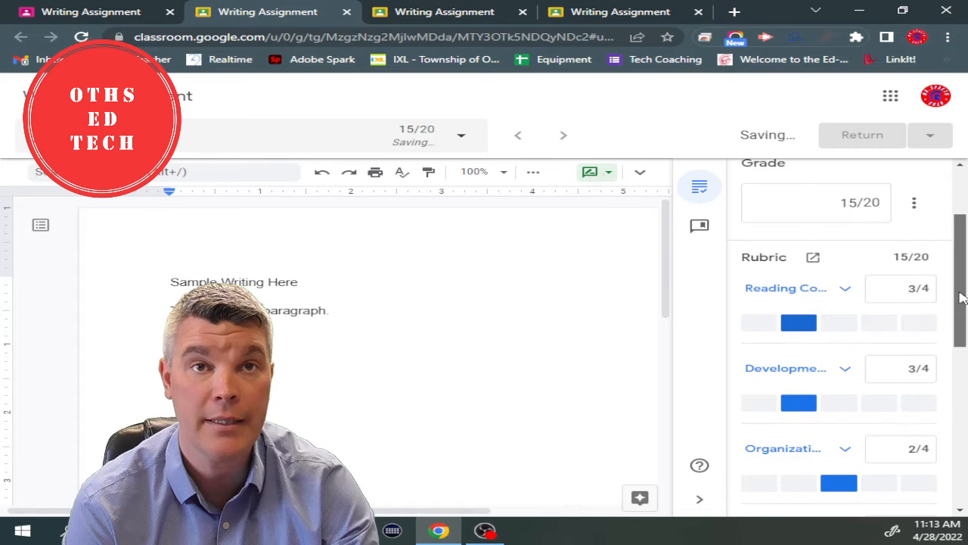
Step: Try several performance levels for the rubric's reading criterion and finish with a score of 4 points
{"action": "scroll", "coordinate": [931, 285], "scroll_direction": "down", "scroll_amount": 2}
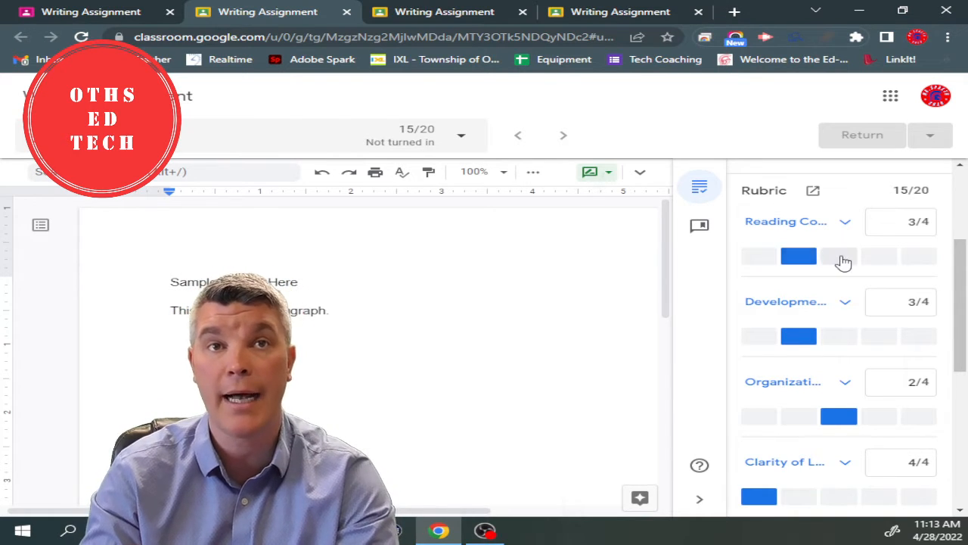
{"action": "left_click", "coordinate": [840, 257]}
{"action": "left_click", "coordinate": [880, 259]}
{"action": "left_click", "coordinate": [832, 259]}
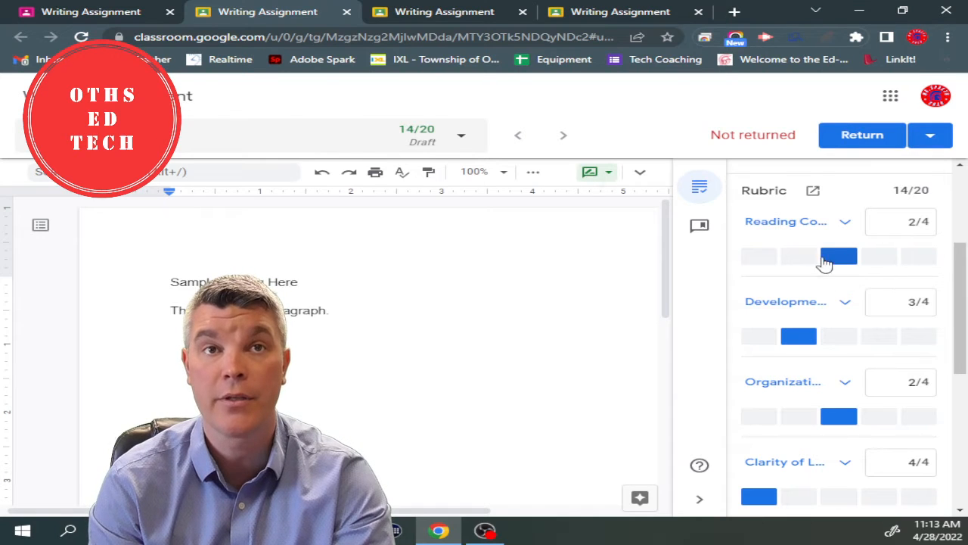
{"action": "left_click", "coordinate": [804, 259]}
{"action": "left_click", "coordinate": [761, 257]}
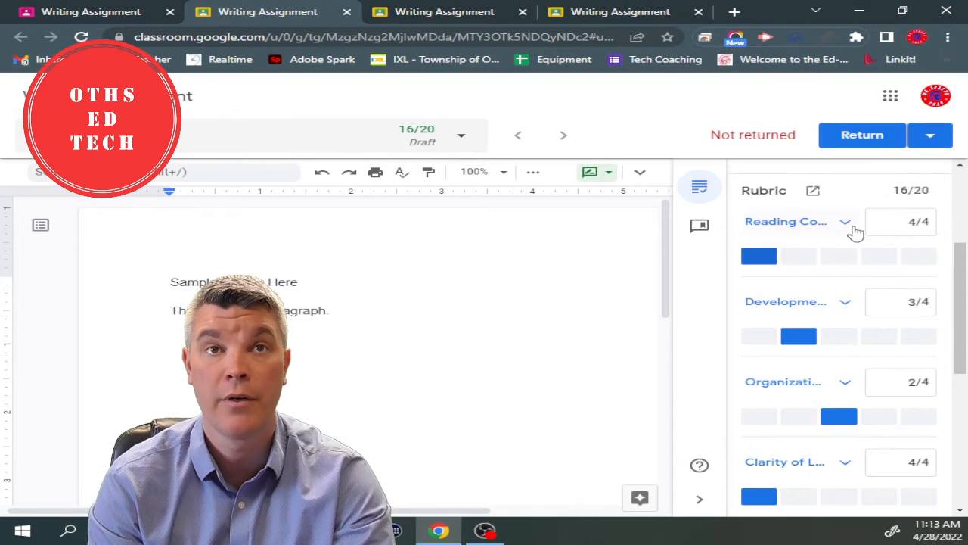
{"action": "left_click", "coordinate": [804, 257]}
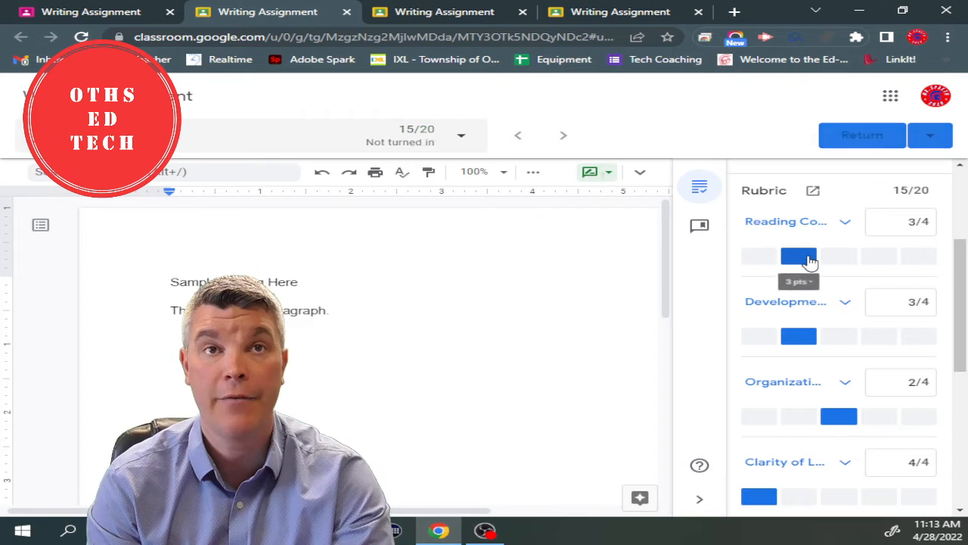
{"action": "left_click", "coordinate": [760, 265]}
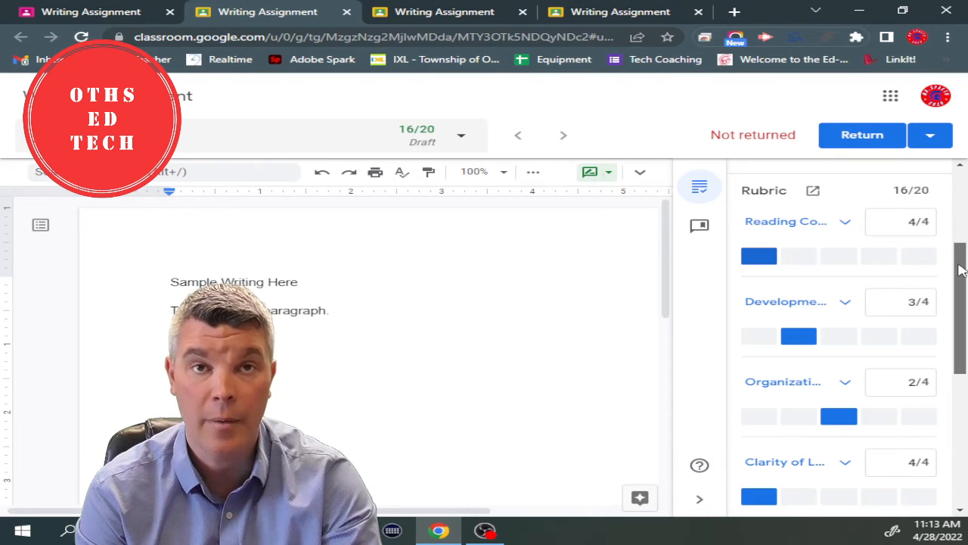
Step: Expand the reading criterion's level descriptions, try the 3-point level, reselect the 4-point level, and collapse the descriptions
{"action": "left_click_drag", "start_coordinate": [960, 271], "coordinate": [960, 268]}
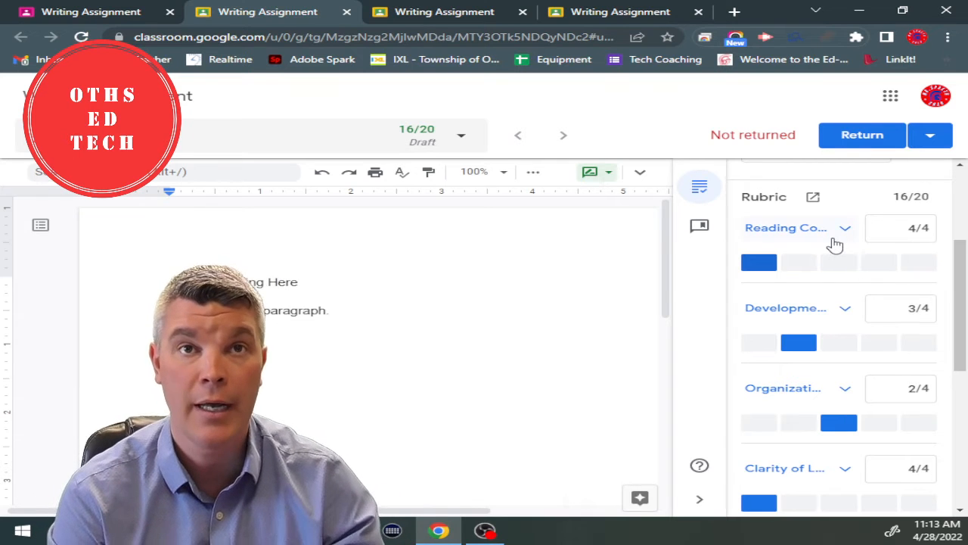
{"action": "left_click", "coordinate": [835, 240]}
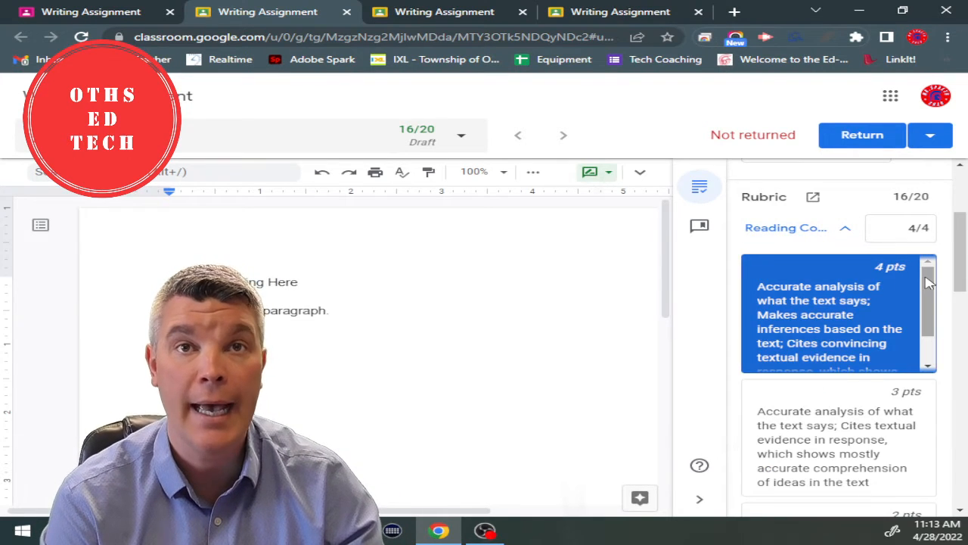
{"action": "mouse_move", "coordinate": [929, 275]}
{"action": "left_mouse_down"}
{"action": "mouse_move", "coordinate": [930, 312]}
{"action": "mouse_move", "coordinate": [930, 284]}
{"action": "left_mouse_up"}
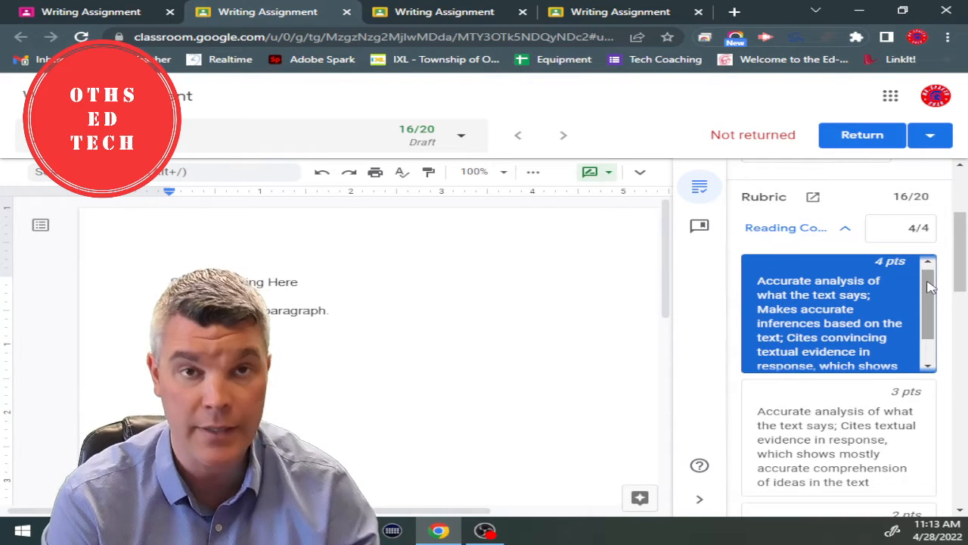
{"action": "left_click", "coordinate": [919, 411]}
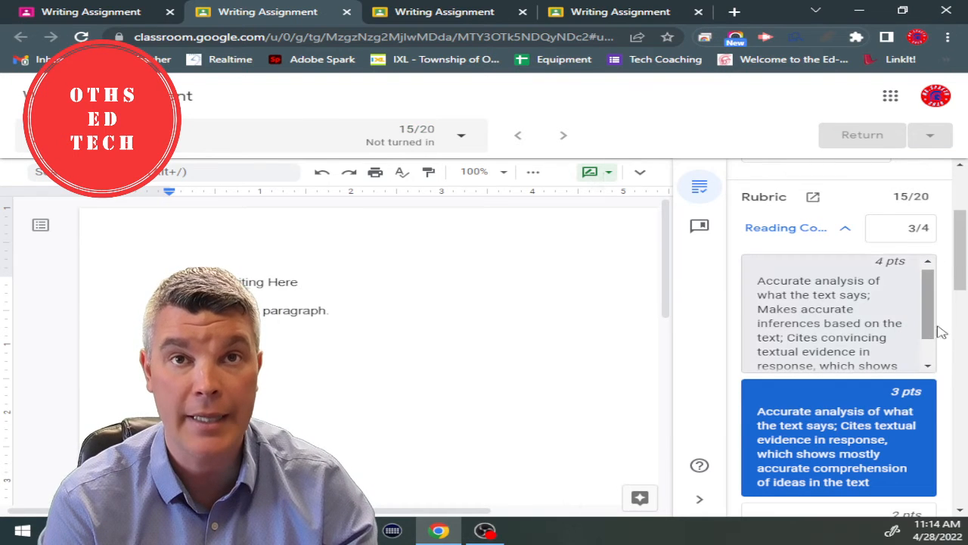
{"action": "left_click_drag", "start_coordinate": [959, 282], "coordinate": [960, 295]}
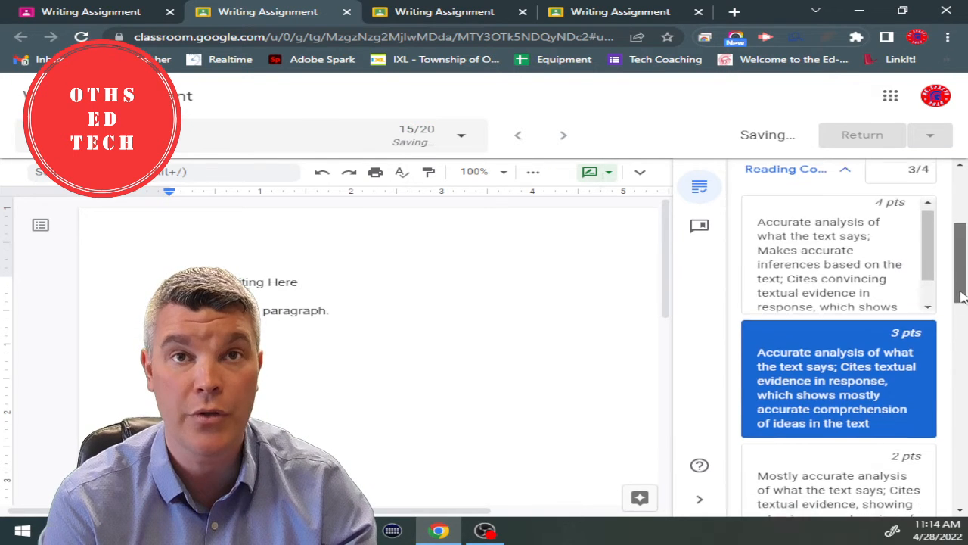
{"action": "left_click", "coordinate": [875, 281]}
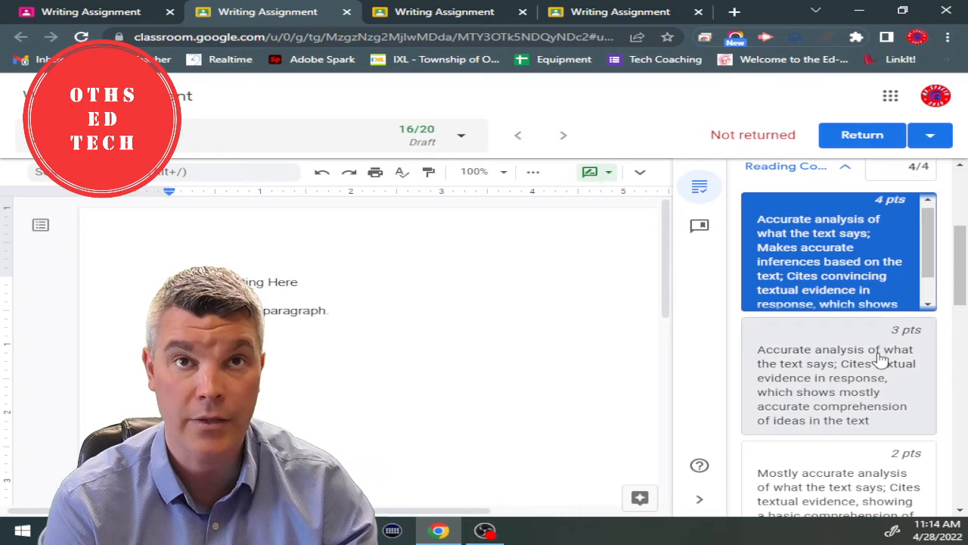
{"action": "left_click_drag", "start_coordinate": [964, 278], "coordinate": [965, 264]}
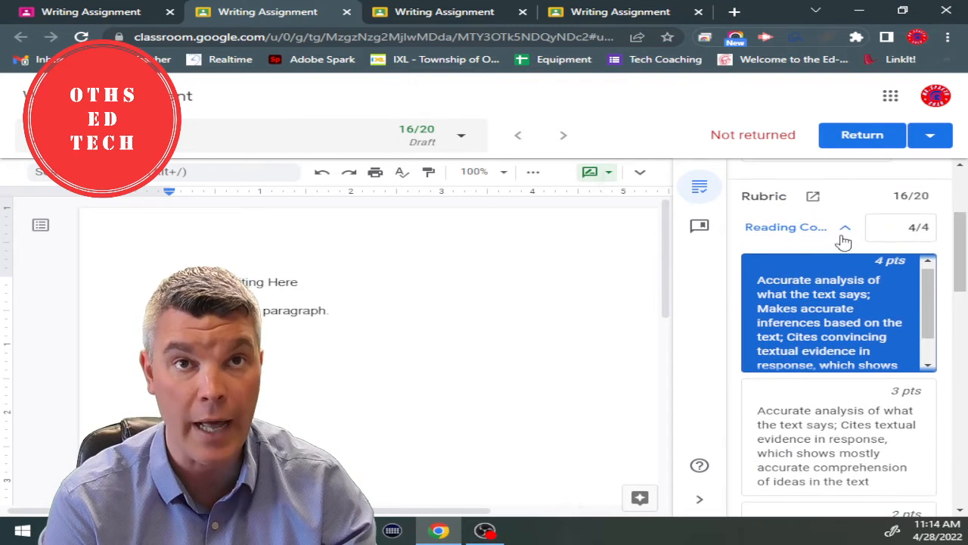
{"action": "left_click", "coordinate": [840, 235]}
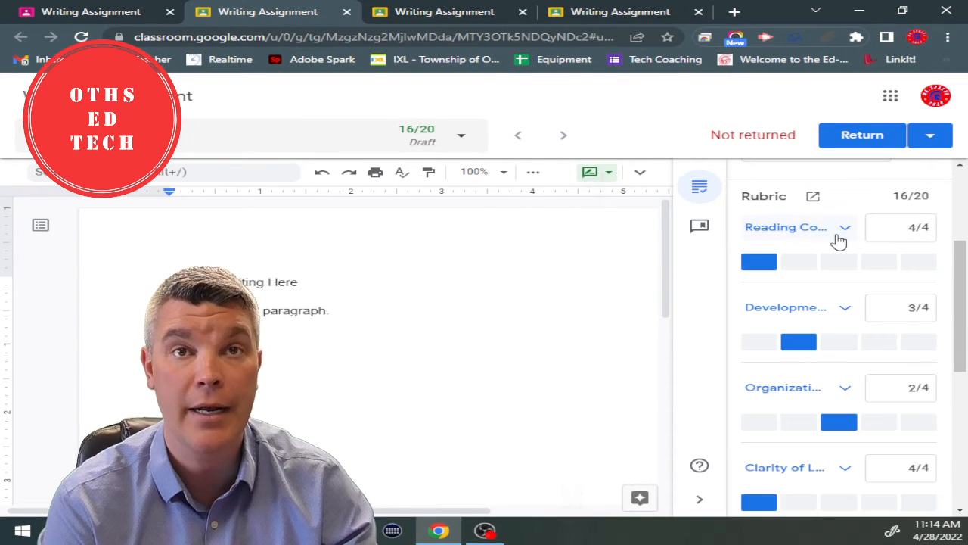
Step: Expand the development criterion's level descriptions to review them, and collapse them again
{"action": "left_click", "coordinate": [837, 312]}
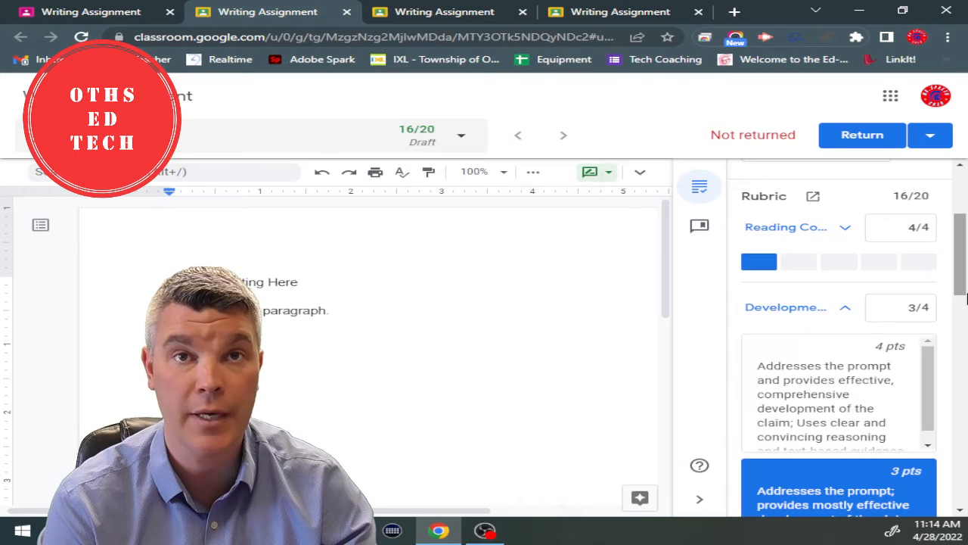
{"action": "left_click_drag", "start_coordinate": [964, 293], "coordinate": [964, 333]}
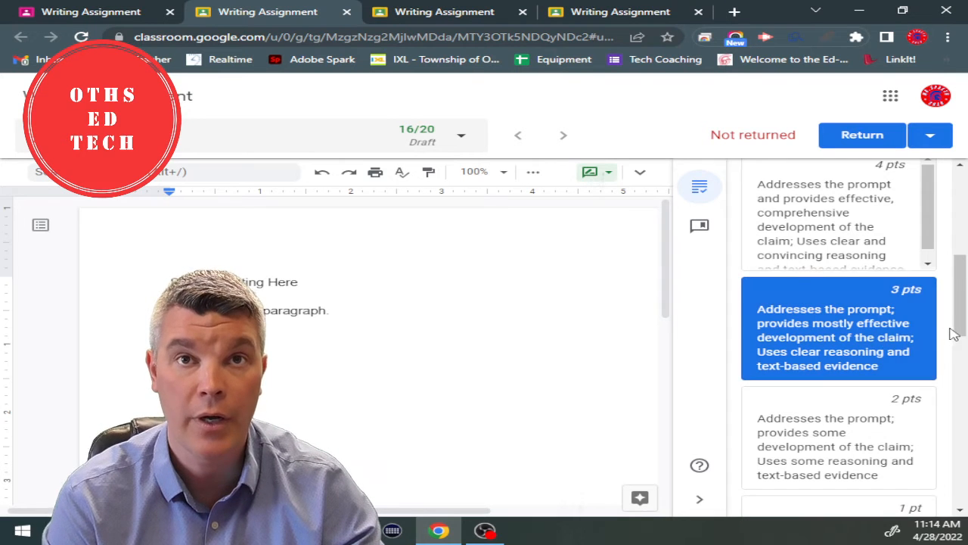
{"action": "left_click_drag", "start_coordinate": [960, 329], "coordinate": [961, 297]}
{"action": "left_click", "coordinate": [821, 270]}
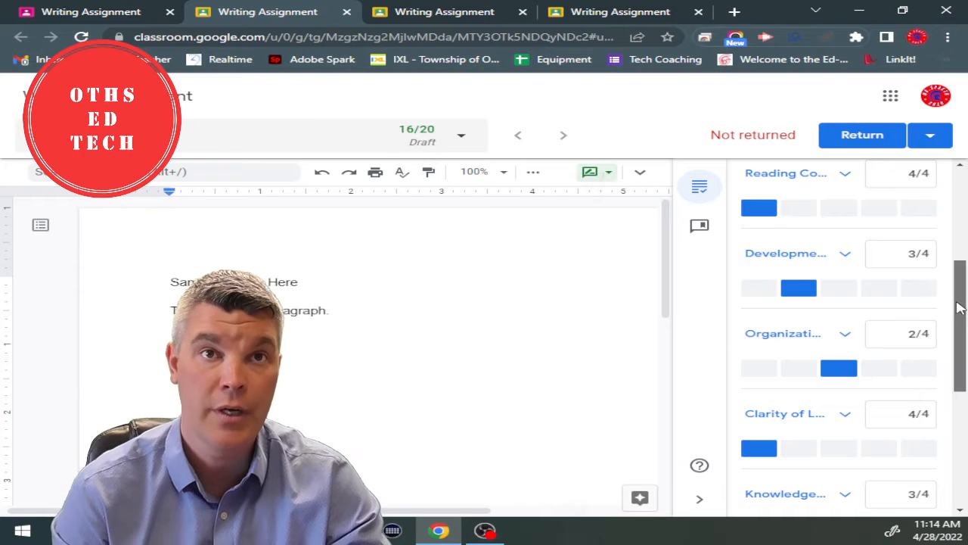
Step: Expand the organization criterion's level descriptions to review them, and collapse them again
{"action": "left_click_drag", "start_coordinate": [959, 306], "coordinate": [959, 304]}
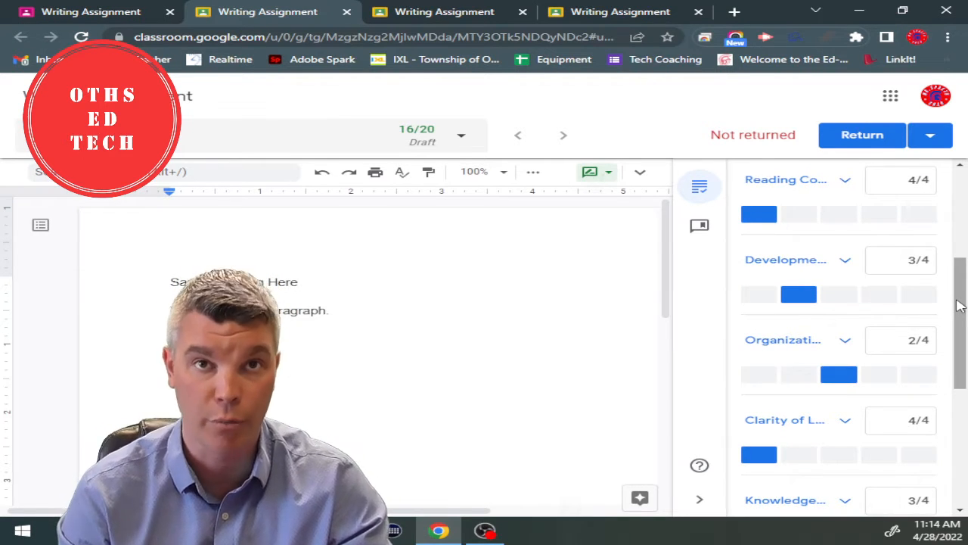
{"action": "left_click_drag", "start_coordinate": [960, 305], "coordinate": [959, 309]}
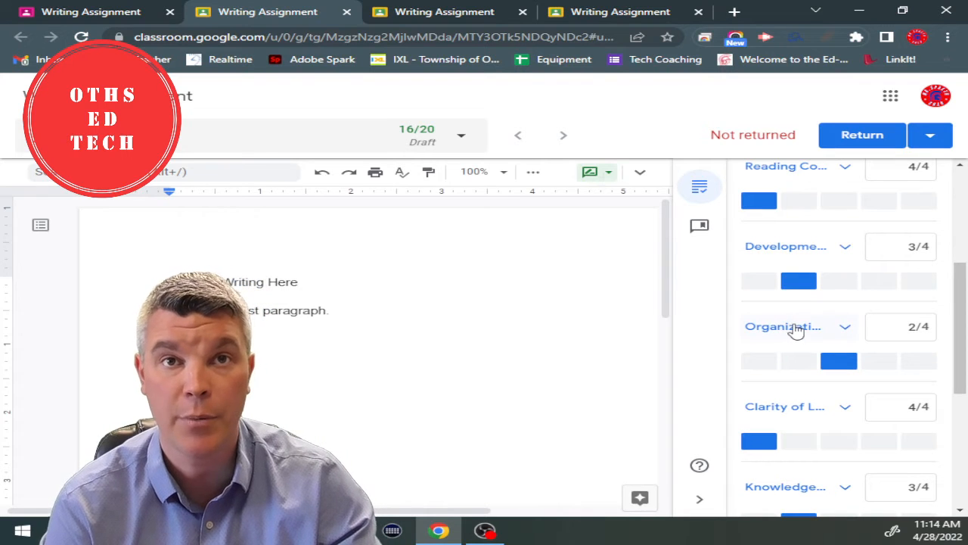
{"action": "left_click", "coordinate": [800, 328]}
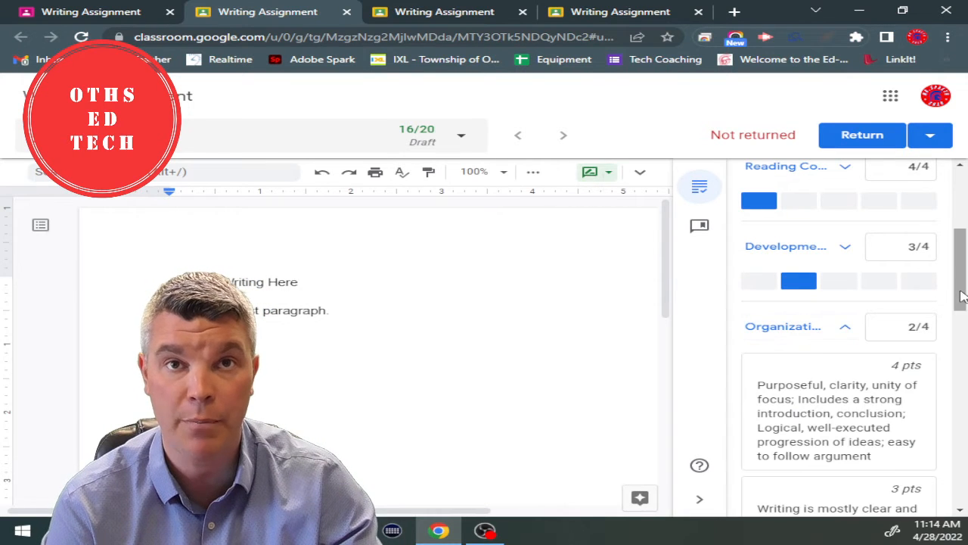
{"action": "scroll", "coordinate": [838, 303], "scroll_direction": "down", "scroll_amount": 2}
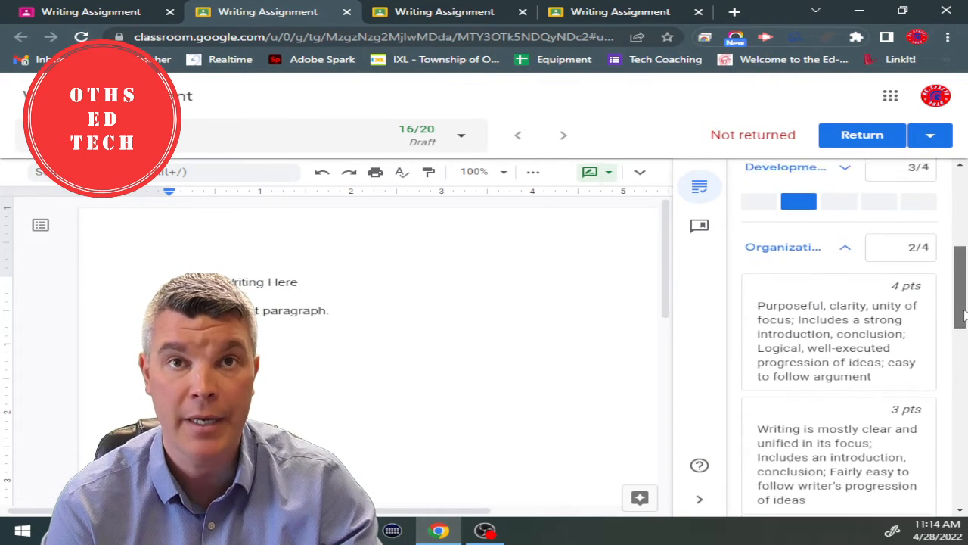
{"action": "left_click", "coordinate": [807, 240]}
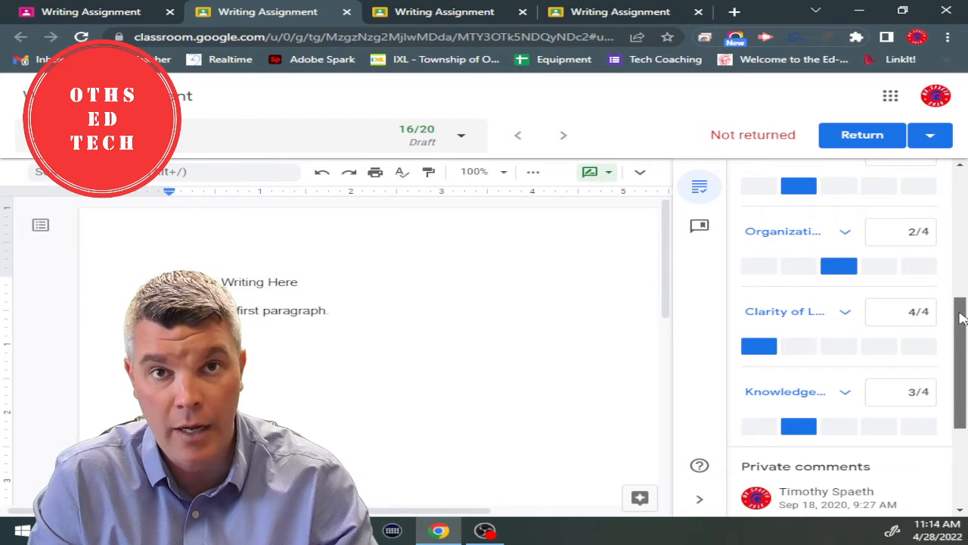
Step: Try a score of 2 points for the rubric's knowledge criterion and restore it to 3 points
{"action": "left_click_drag", "start_coordinate": [961, 317], "coordinate": [961, 373]}
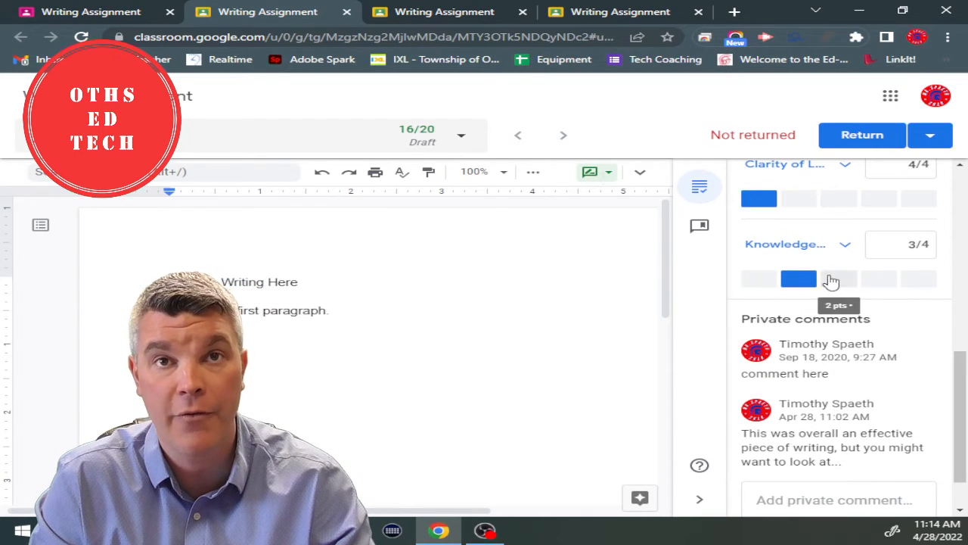
{"action": "left_click", "coordinate": [833, 278]}
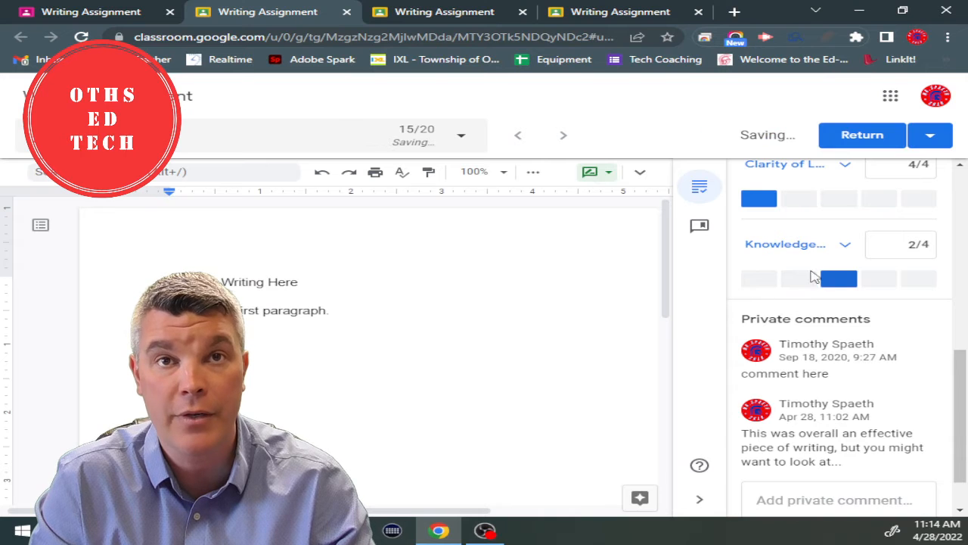
{"action": "left_click", "coordinate": [804, 280]}
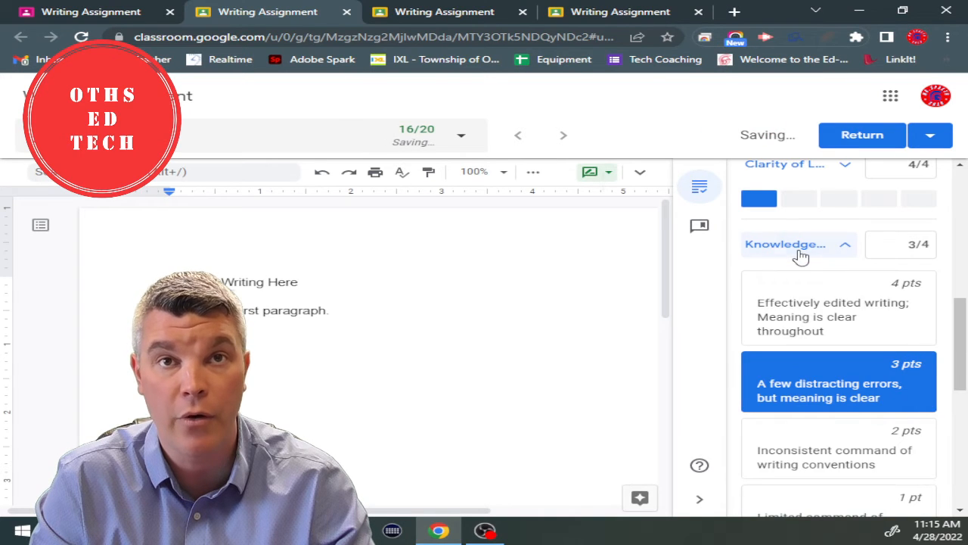
Step: Choose the 2-point level for the knowledge criterion from its expanded level descriptions, and collapse the descriptions
{"action": "left_click", "coordinate": [838, 339]}
{"action": "left_click", "coordinate": [853, 447]}
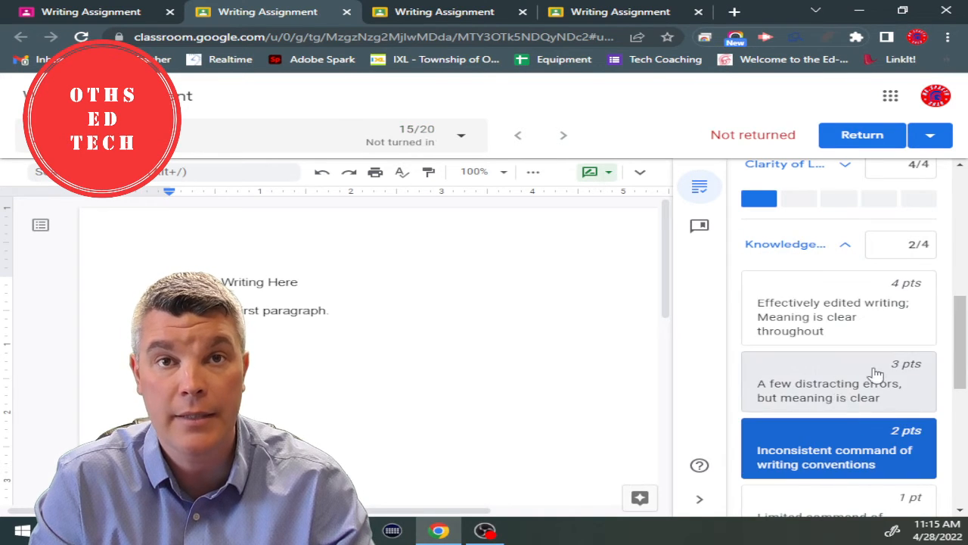
{"action": "mouse_move", "coordinate": [964, 313]}
{"action": "left_mouse_down"}
{"action": "mouse_move", "coordinate": [965, 370]}
{"action": "mouse_move", "coordinate": [966, 303]}
{"action": "left_mouse_up"}
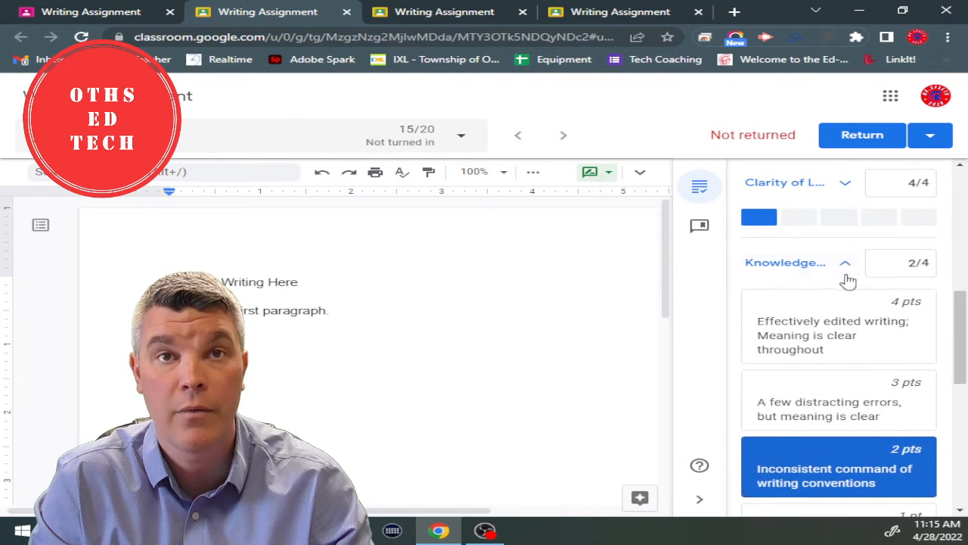
{"action": "left_click", "coordinate": [845, 263]}
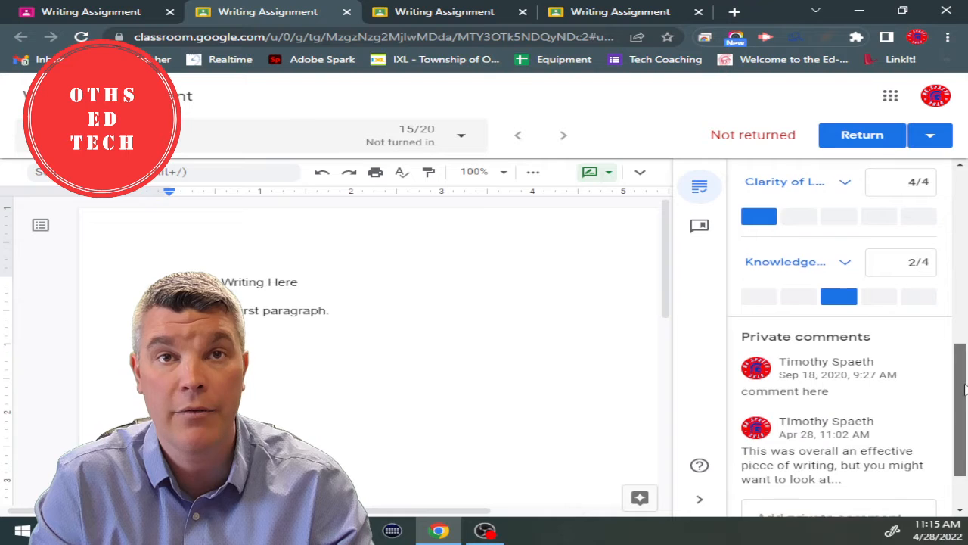
Step: Post the private comment "lkj" on the student's assignment
{"action": "scroll", "coordinate": [833, 394], "scroll_direction": "down", "scroll_amount": 2}
{"action": "left_click", "coordinate": [777, 442]}
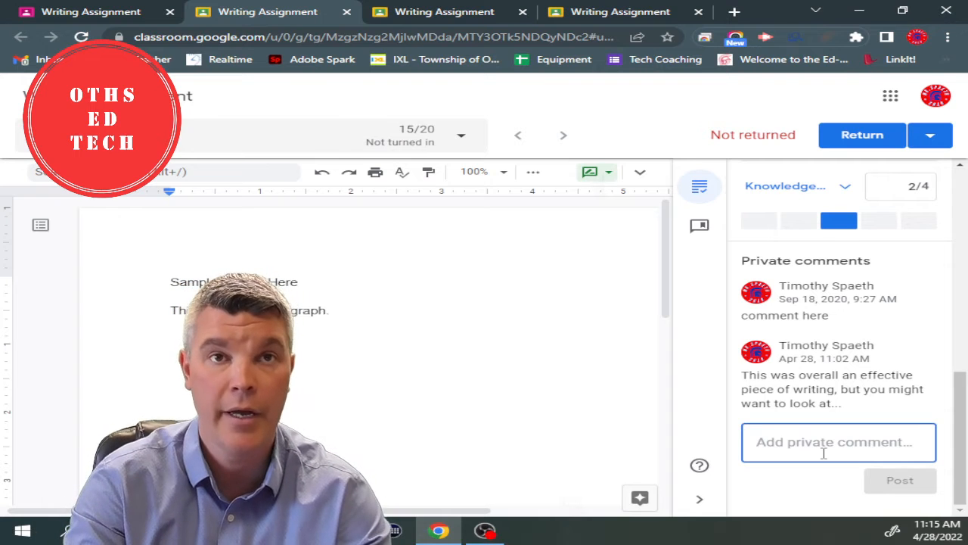
{"action": "type", "text": "lkj"}
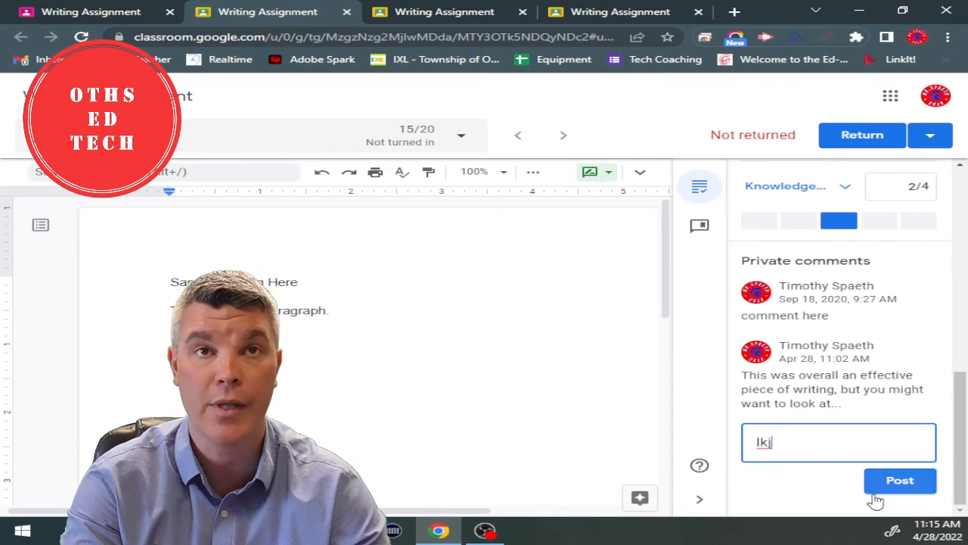
{"action": "left_click", "coordinate": [893, 488]}
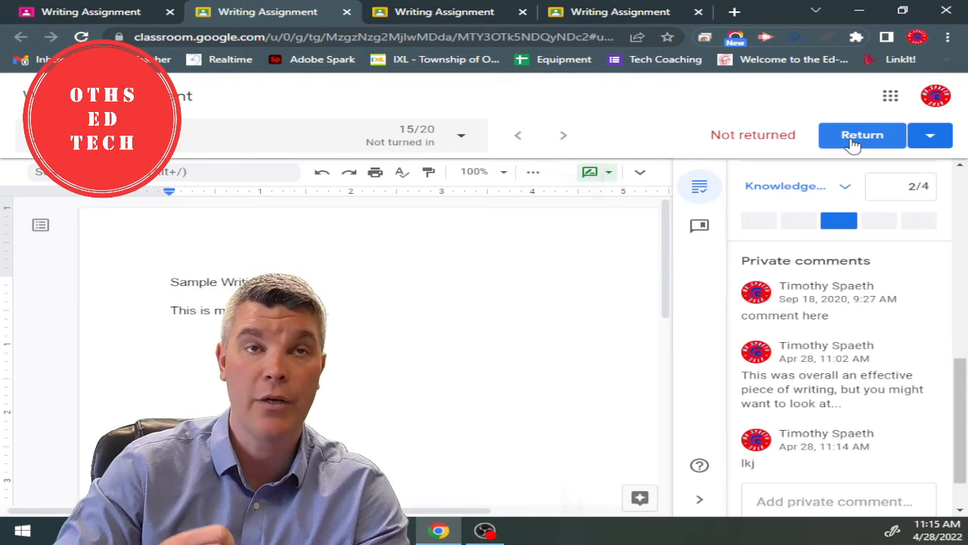
Step: Return the graded writing assignment to the student and confirm the grade update
{"action": "left_click", "coordinate": [853, 143]}
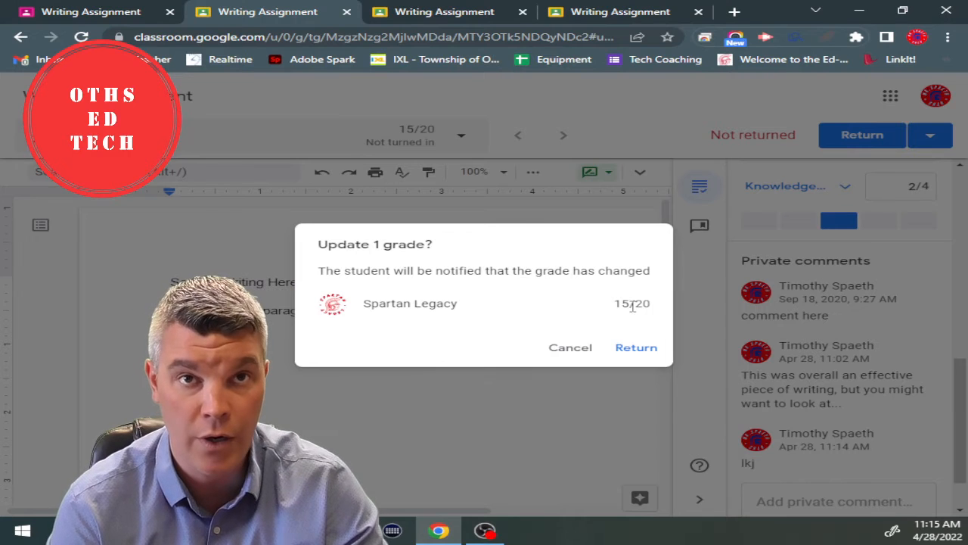
{"action": "left_click", "coordinate": [635, 350]}
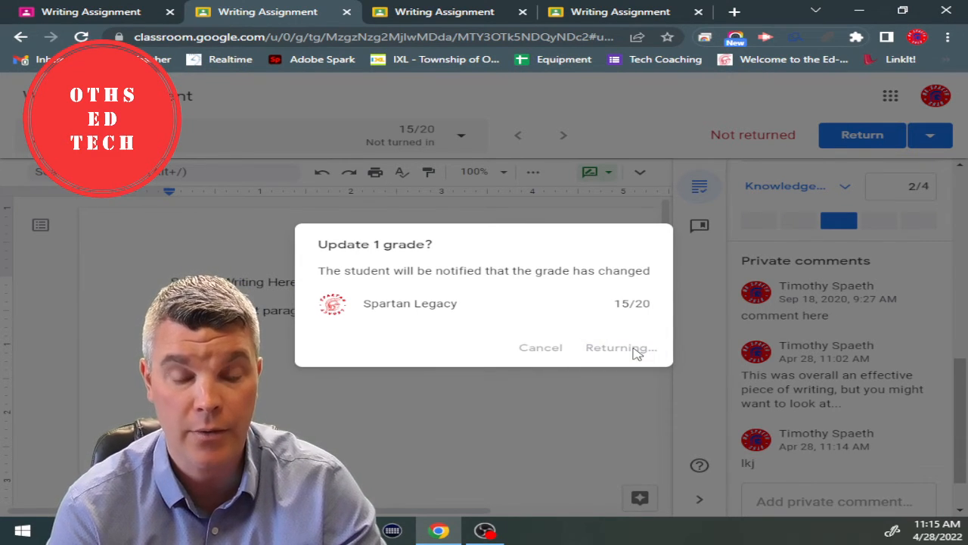